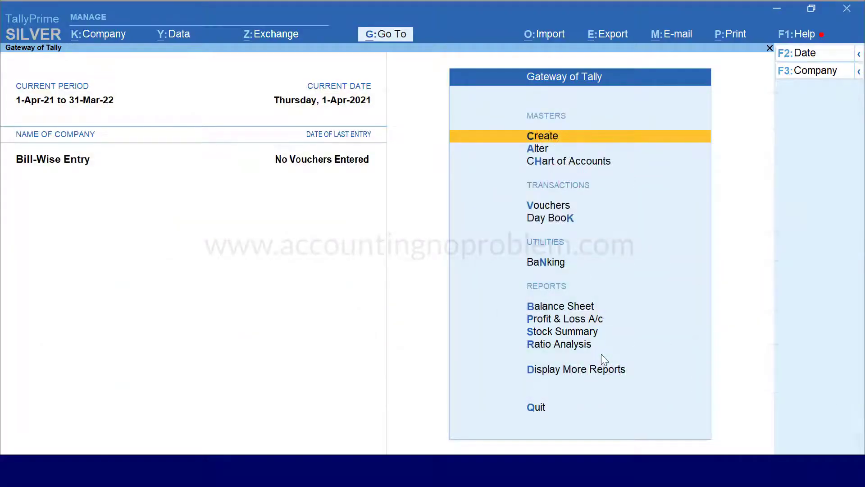
Start a purchase voucher with supplier invoice number 311 dated 1-Apr-21
key("v")
key("F9")
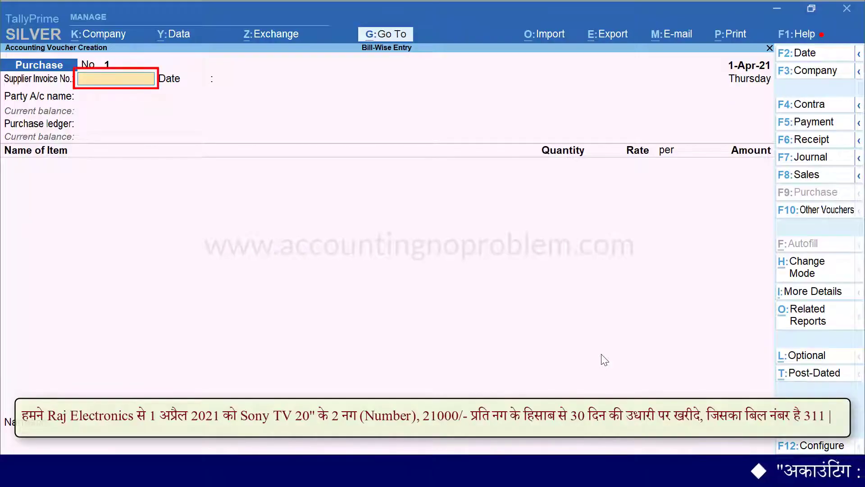
type("3")
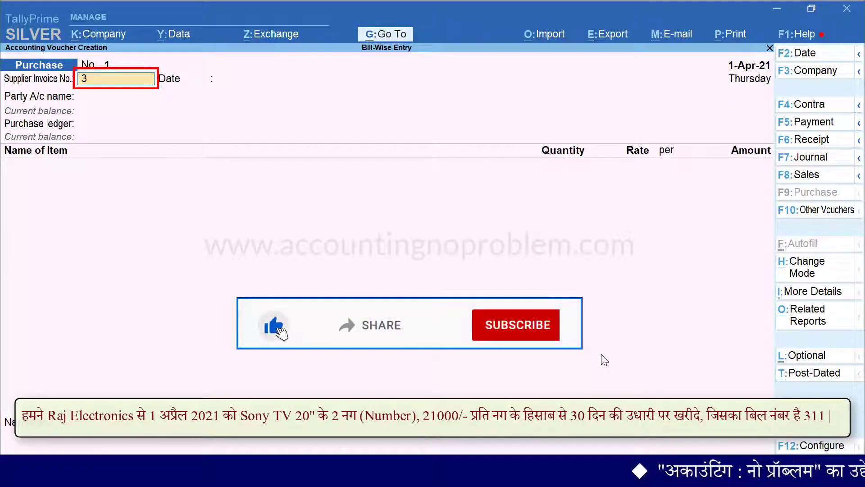
type("11")
key("Return")
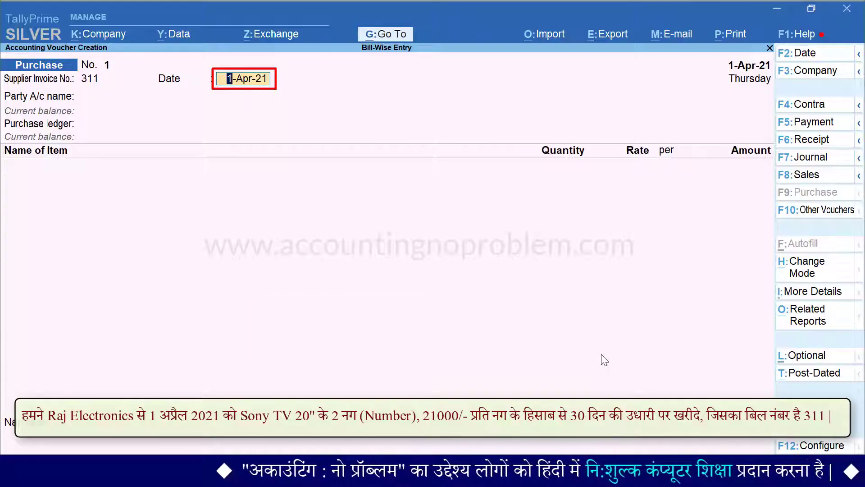
key("Return")
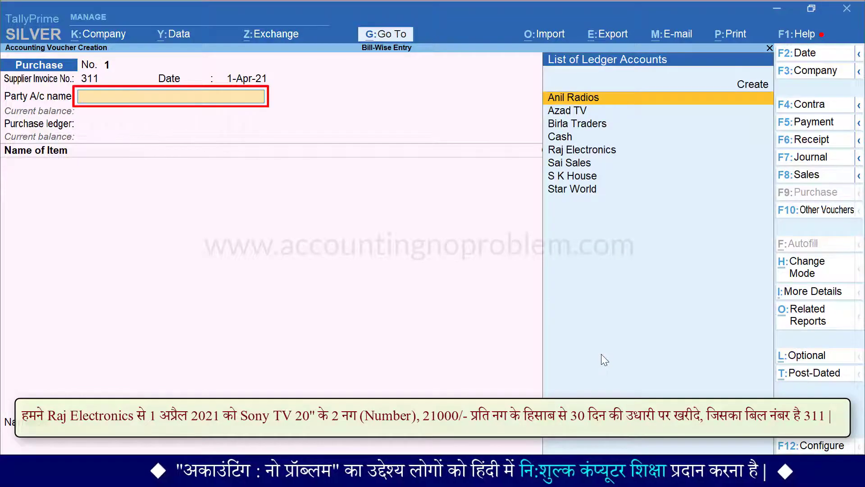
Set the voucher's party account to Raj Electronics and its purchase ledger to Purchase Account
type("R")
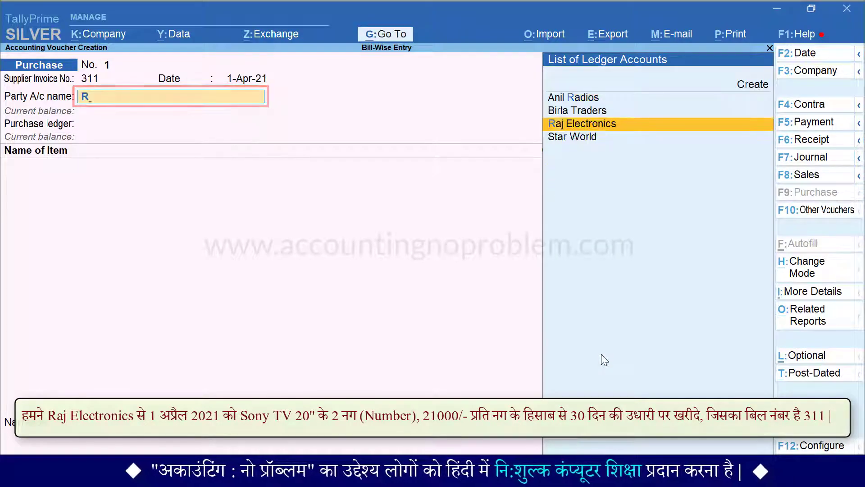
key("Return")
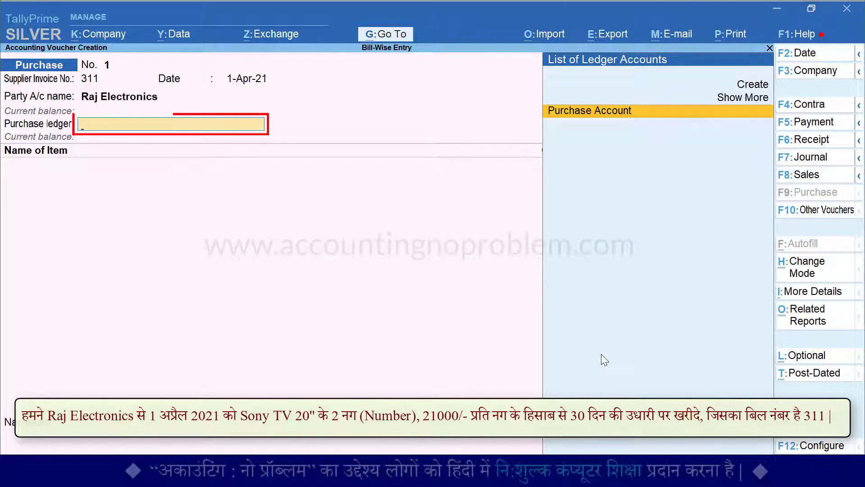
key("Return")
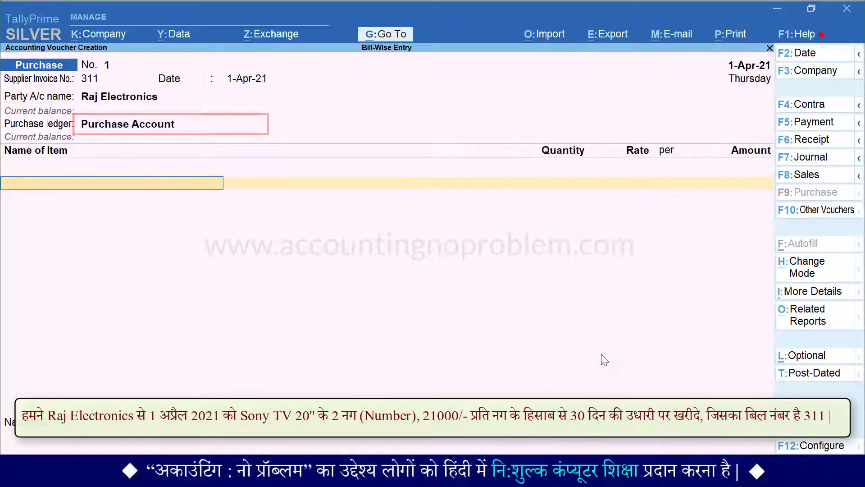
Add Sony TV 20" to the purchase voucher with quantity 2 Nos at a rate of 21,000 and end the item list
type("S")
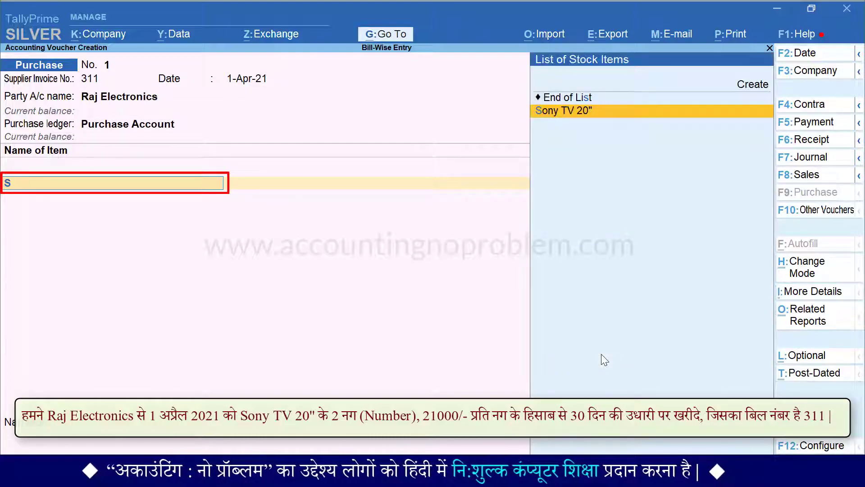
key("Return")
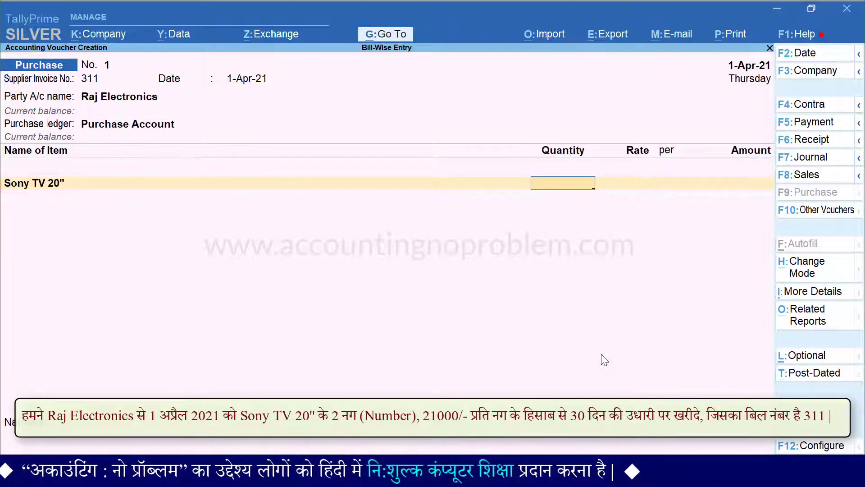
type("2")
key("Return")
type("21000")
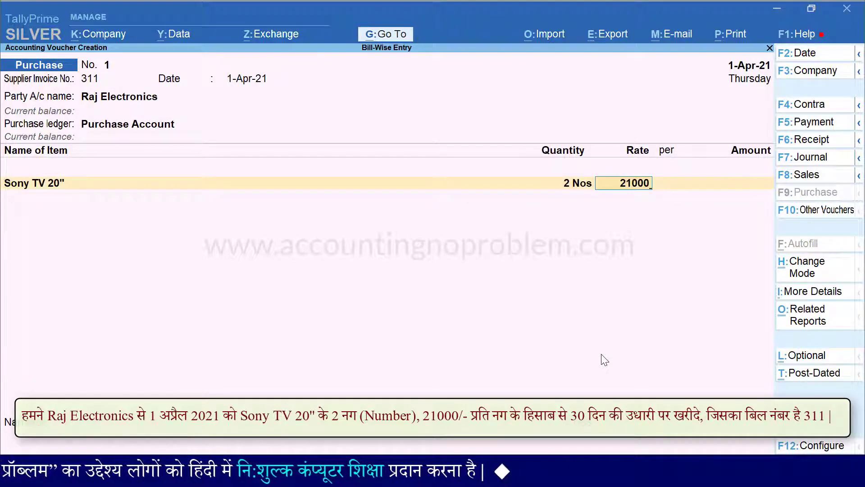
key("Return")
key("Return")
key("Return")
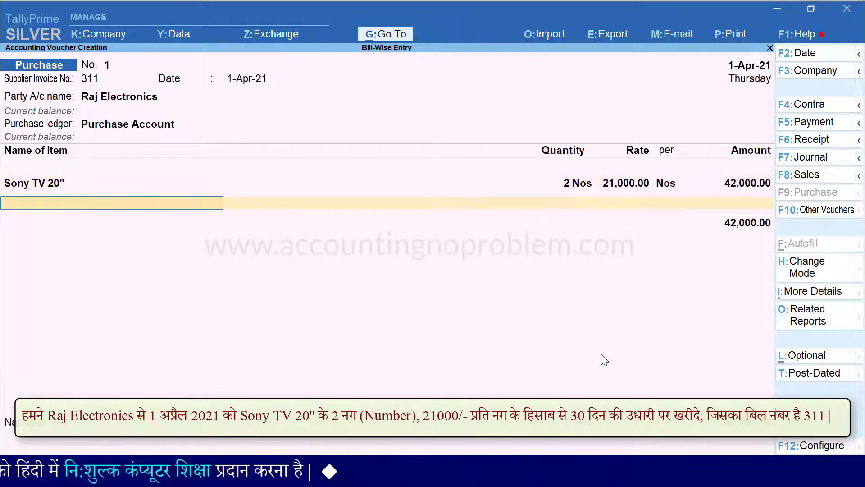
key("Return")
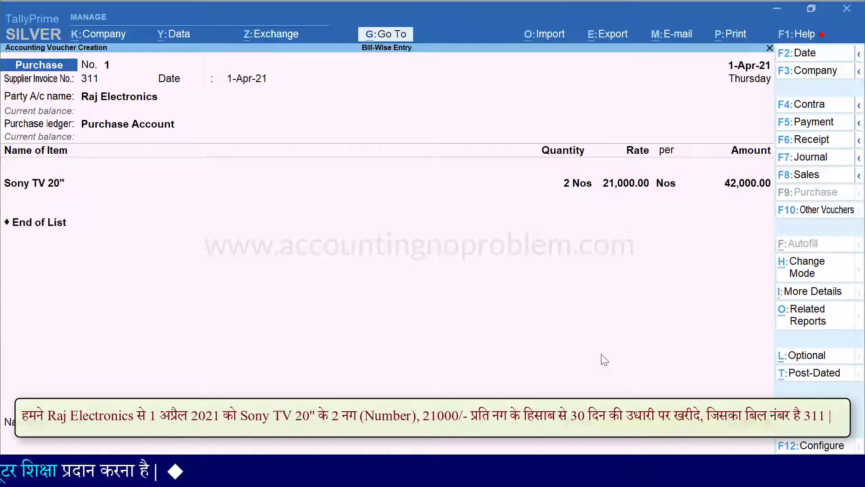
Examine the adjustment methods offered in the bill-wise details for Raj Electronics and return to the voucher without allocating
key("Return")
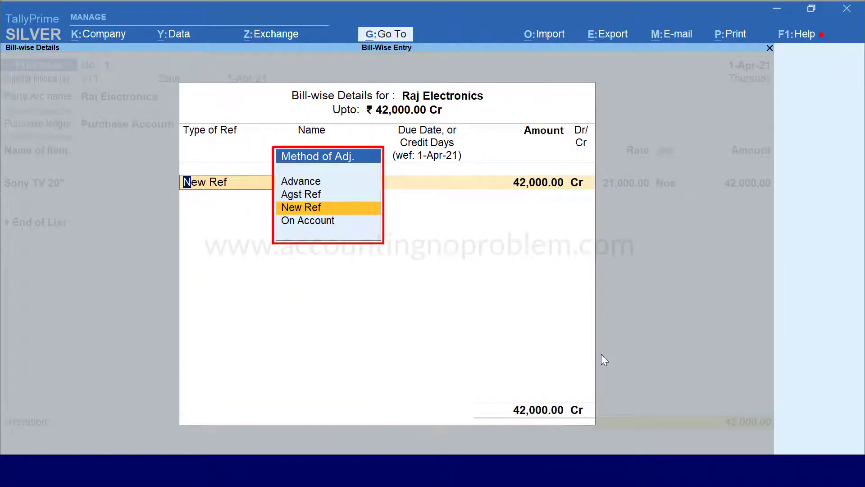
key("Up")
key("Up")
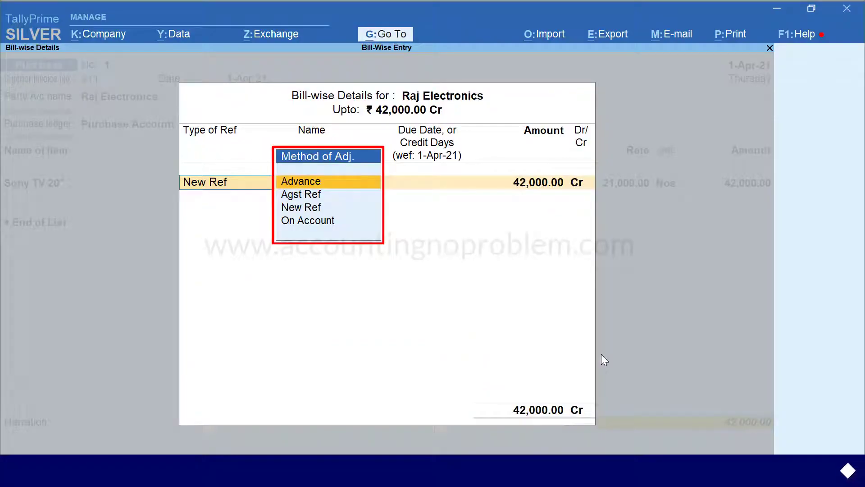
key("Down")
key("Down")
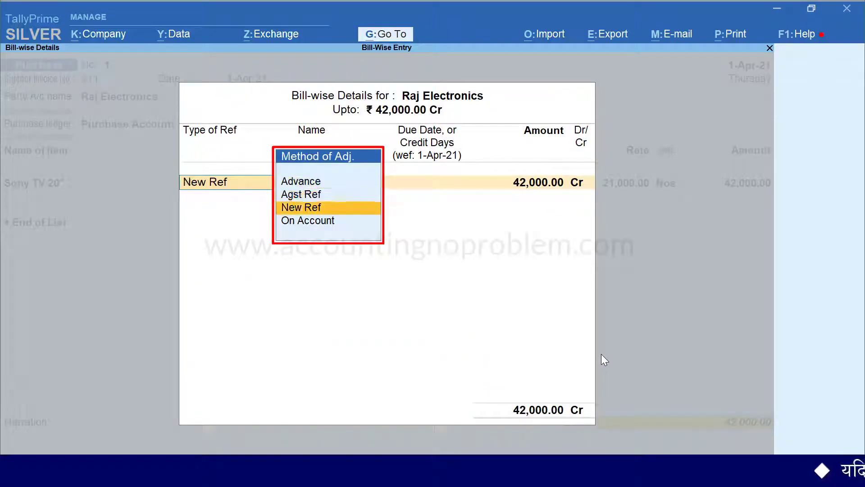
key("Down")
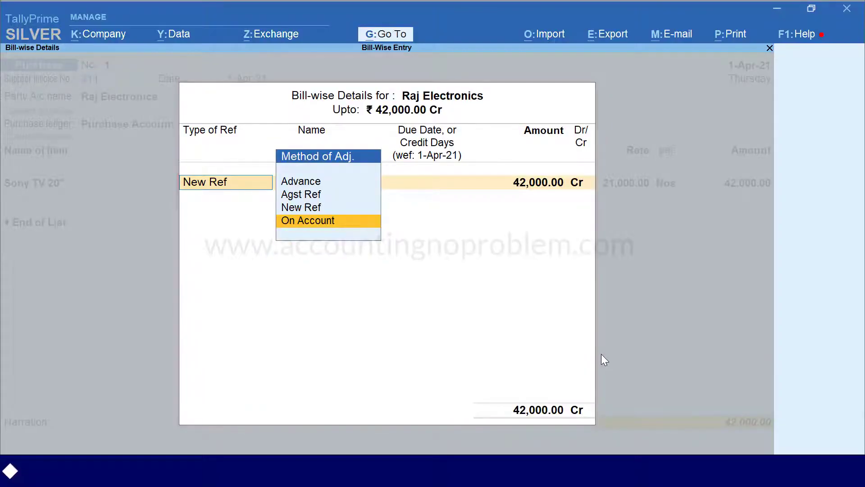
key("Escape")
key("Escape")
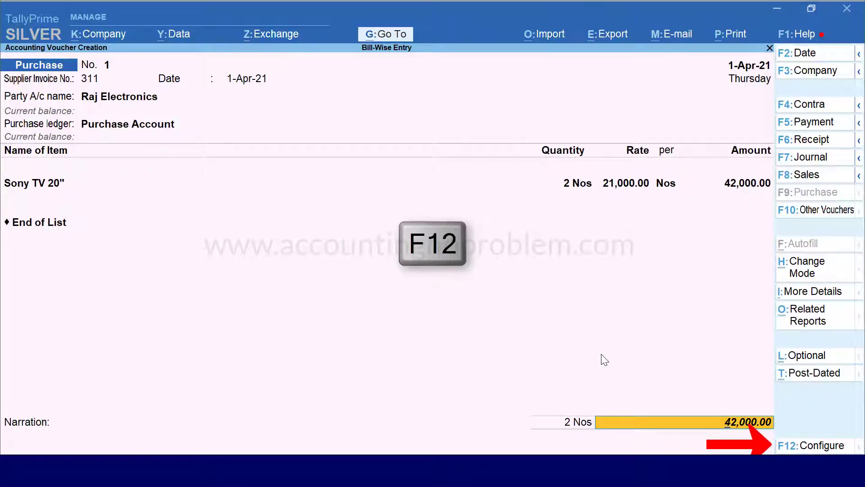
Configure the purchase voucher so that Use default Bill-wise details for Bill Allocation is No
key("F12")
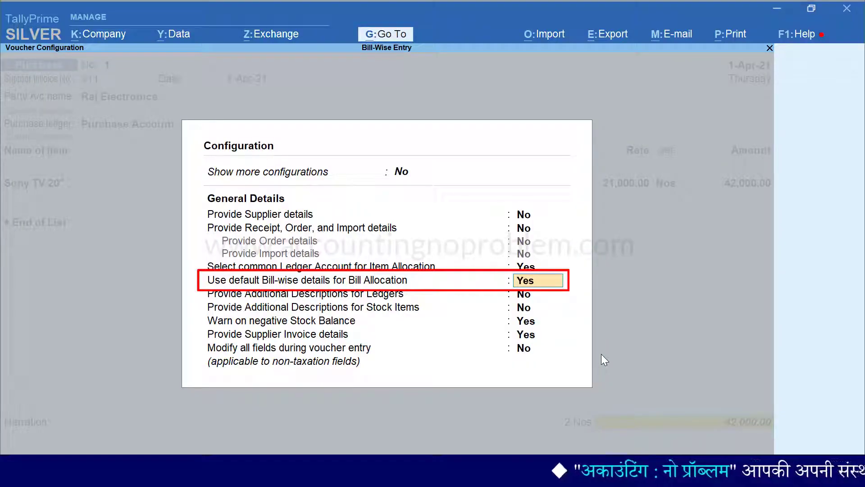
key("n")
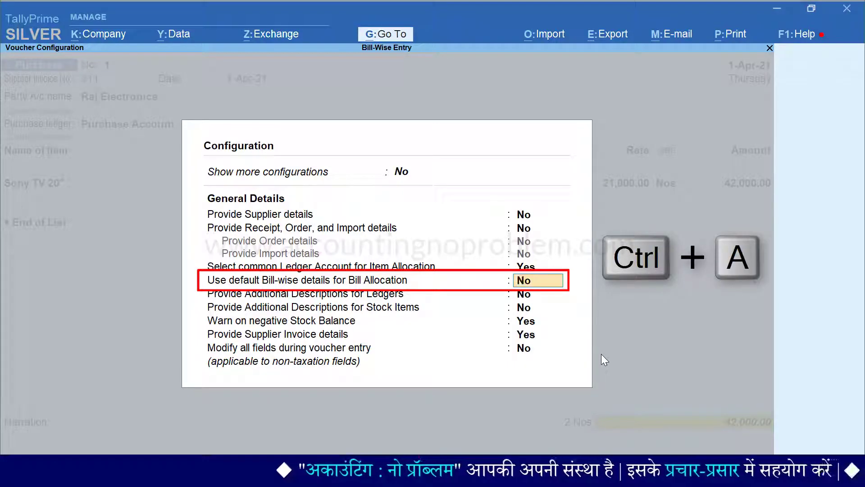
key("ctrl+a")
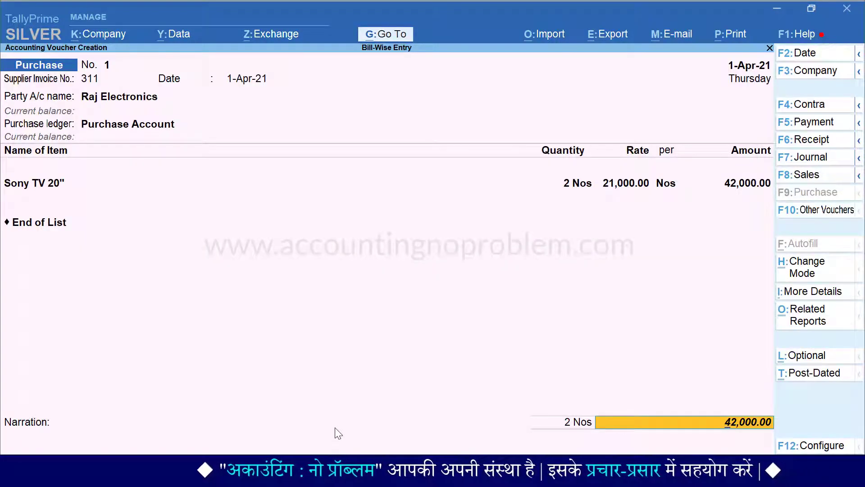
Allocate the Raj Electronics bill as New Ref 311 with 30 credit days and save the purchase voucher
key("Return")
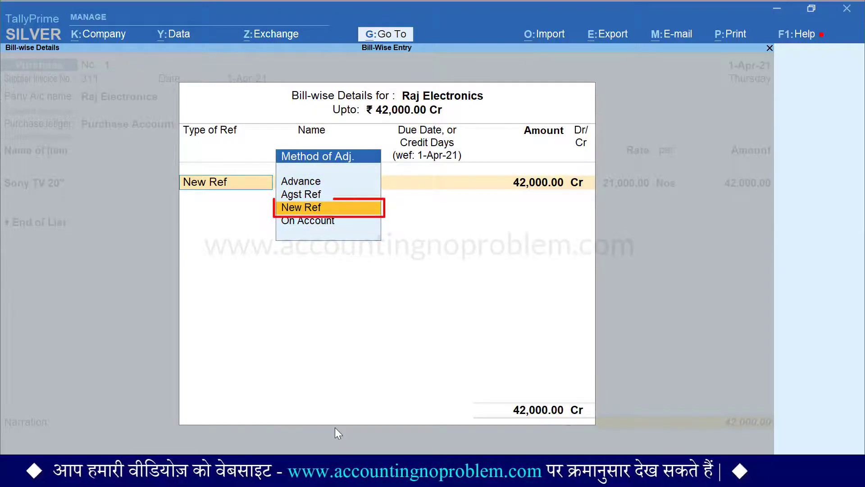
key("Return")
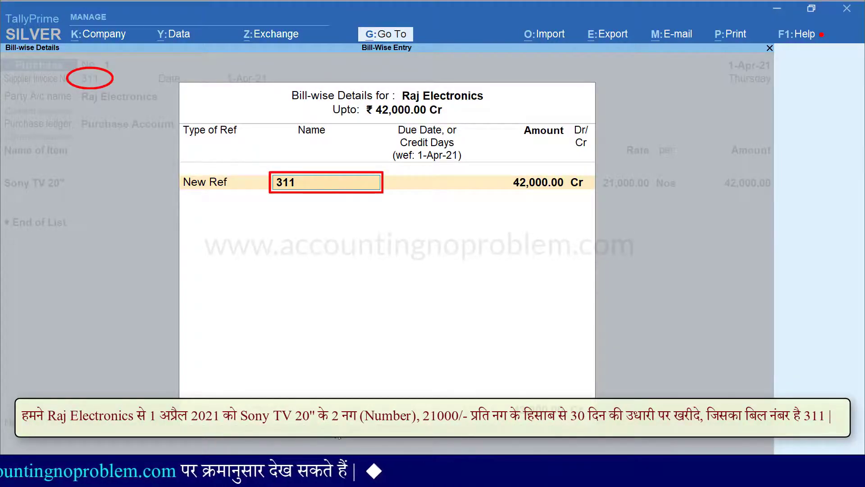
key("Return")
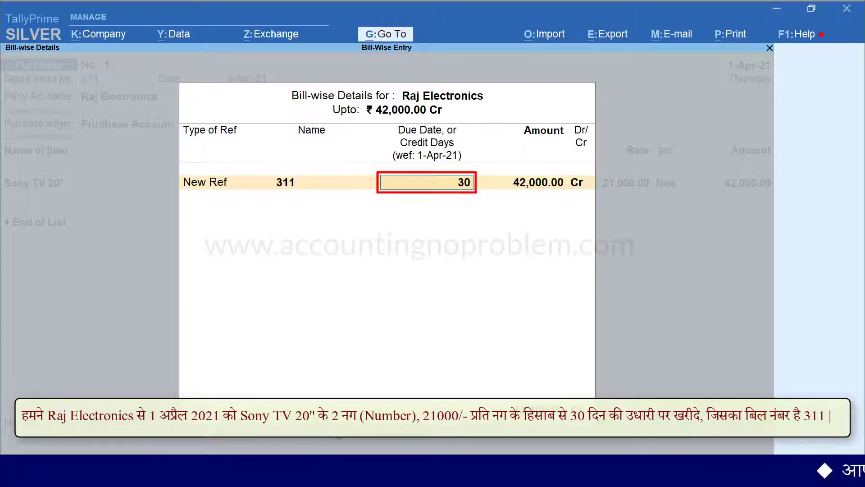
key("Return")
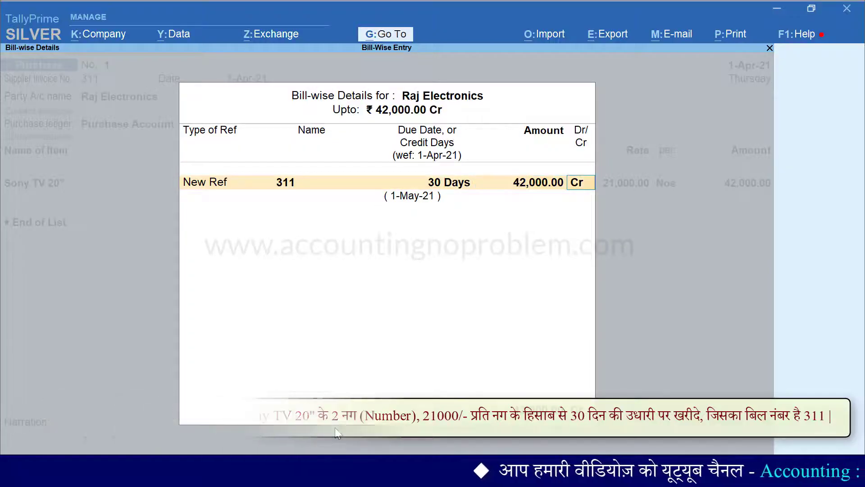
key("Return")
key("Return")
key("Return")
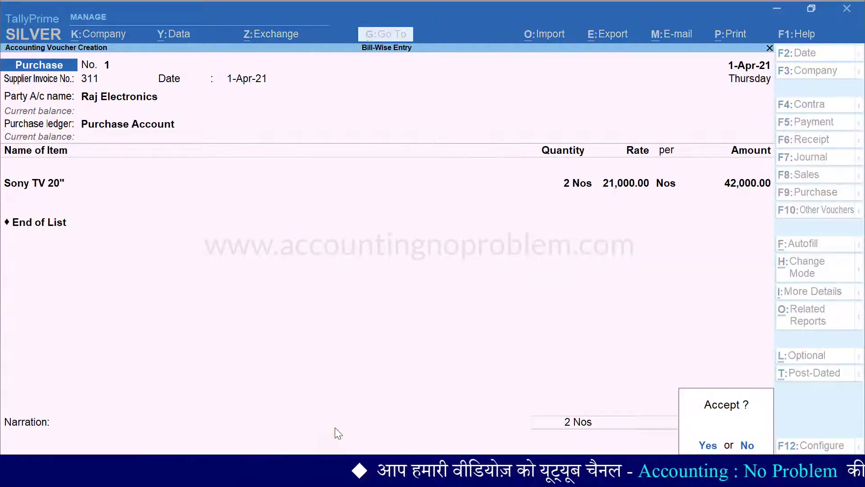
key("Return")
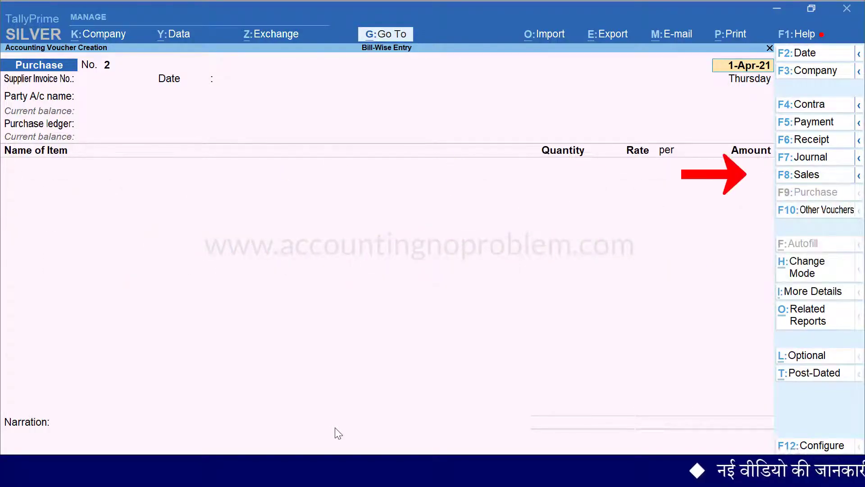
Start a sales voucher for party Azad TV with Sales Account as the sales ledger
key("F8")
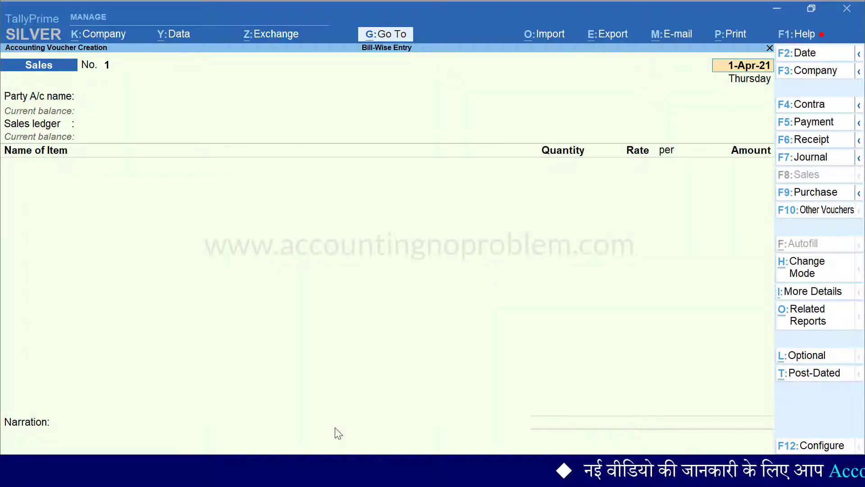
key("Return")
key("Down")
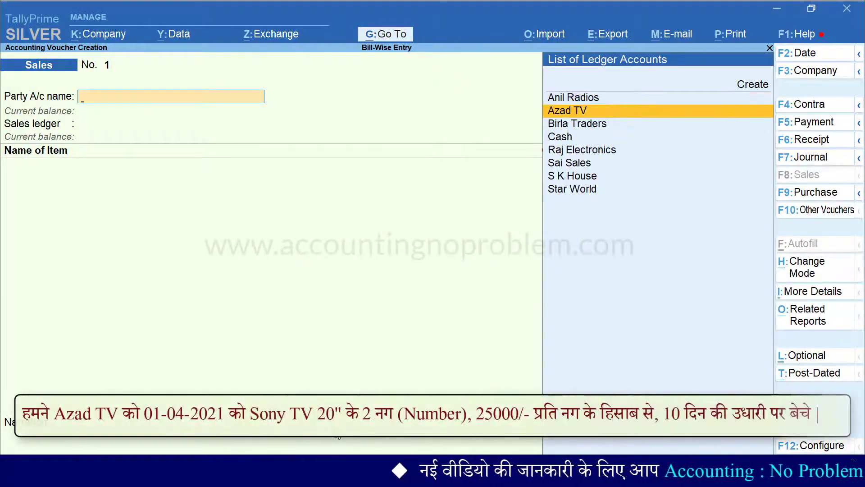
key("Return")
key("Return")
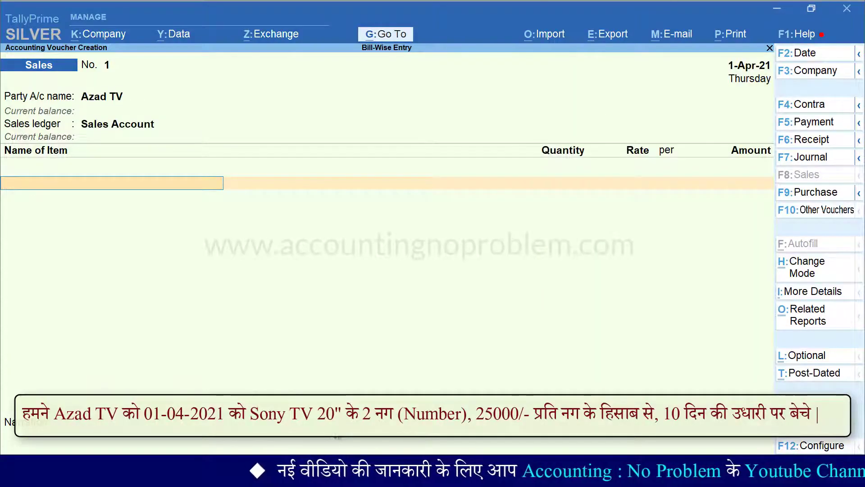
Add Sony TV 20" to the sales voucher with quantity 2 Nos at a rate of 25,000
key("Return")
type("2")
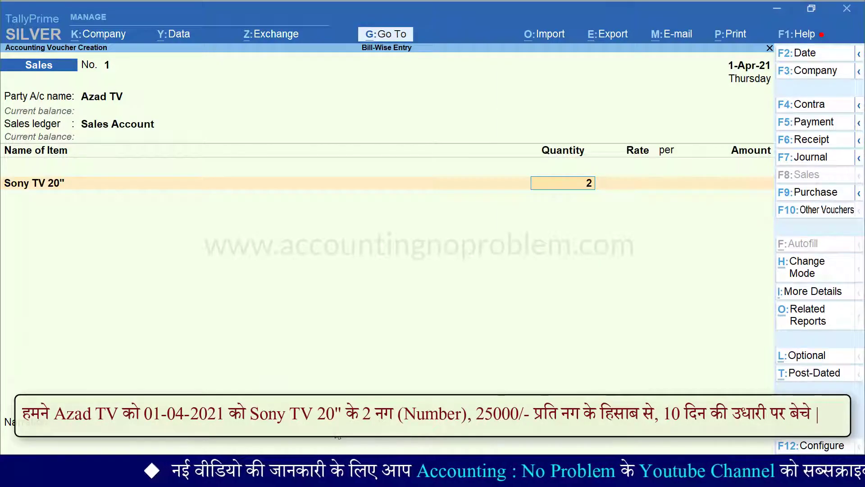
key("Return")
type("25000")
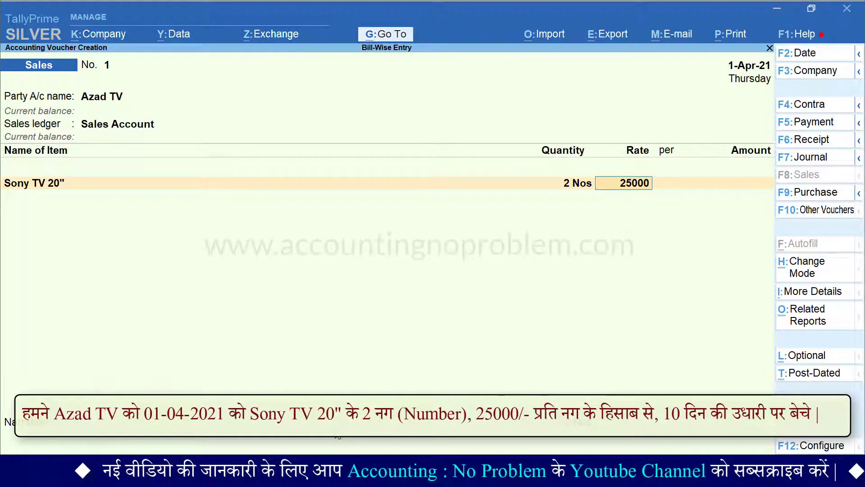
key("Return")
key("Return")
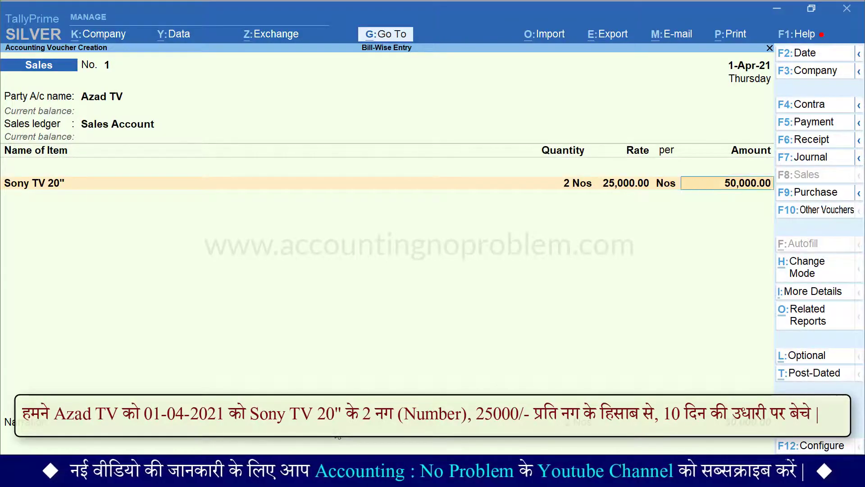
key("Return")
Allocate the Azad TV bill as New Ref 1 with 10 credit days and save the sales voucher
key("Return")
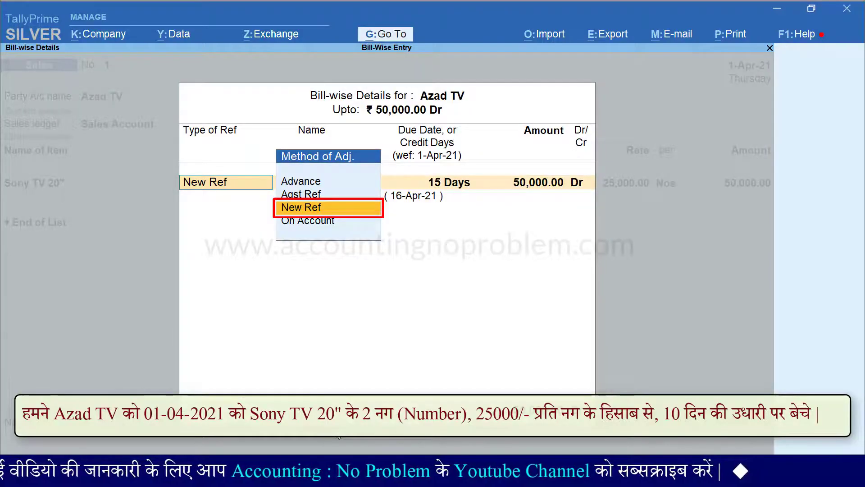
key("Return")
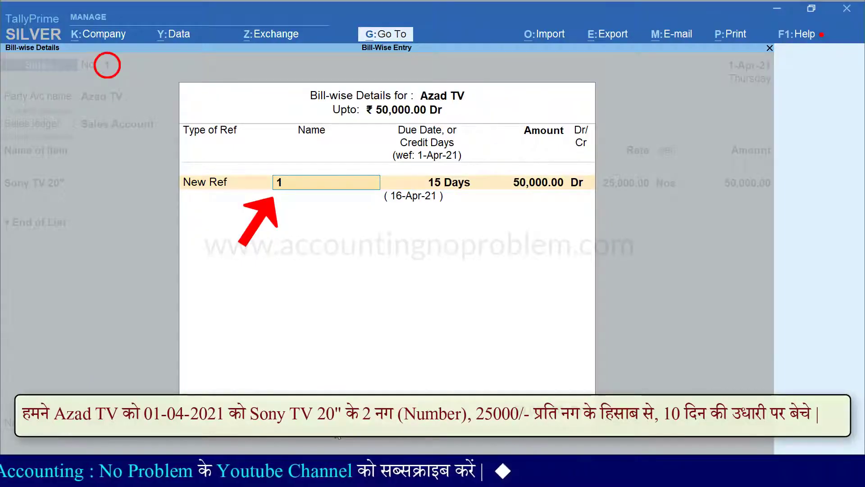
key("Return")
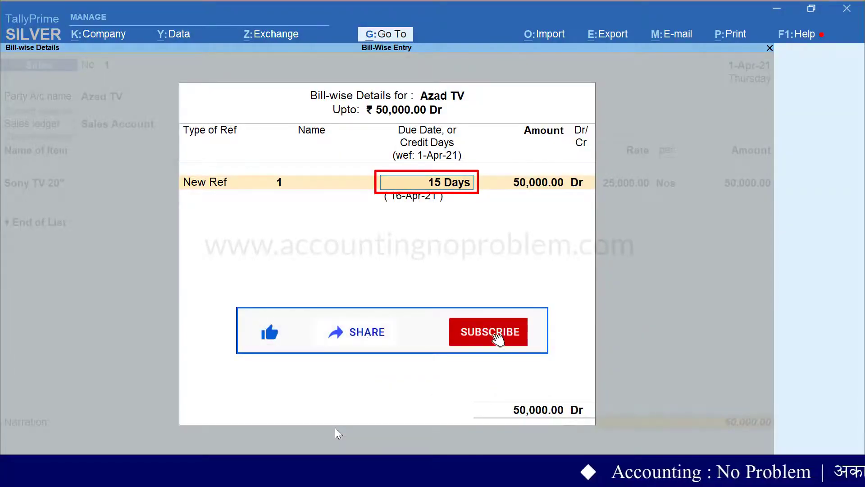
type("510")
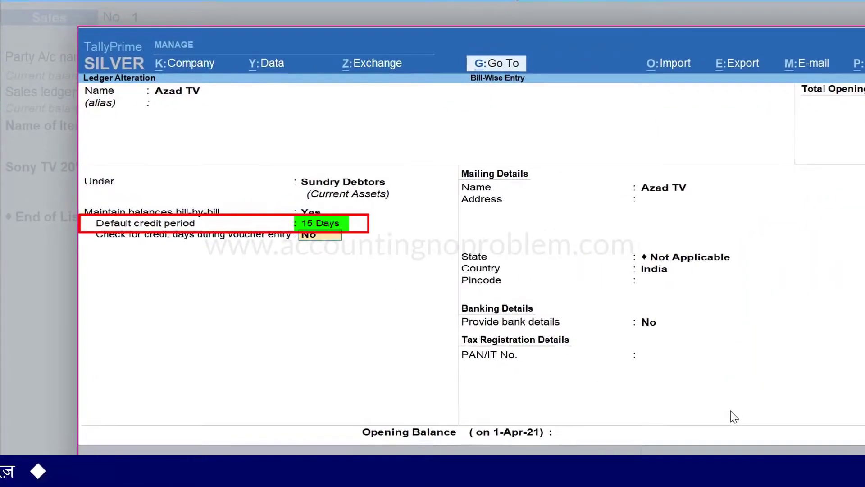
key("ctrl+a")
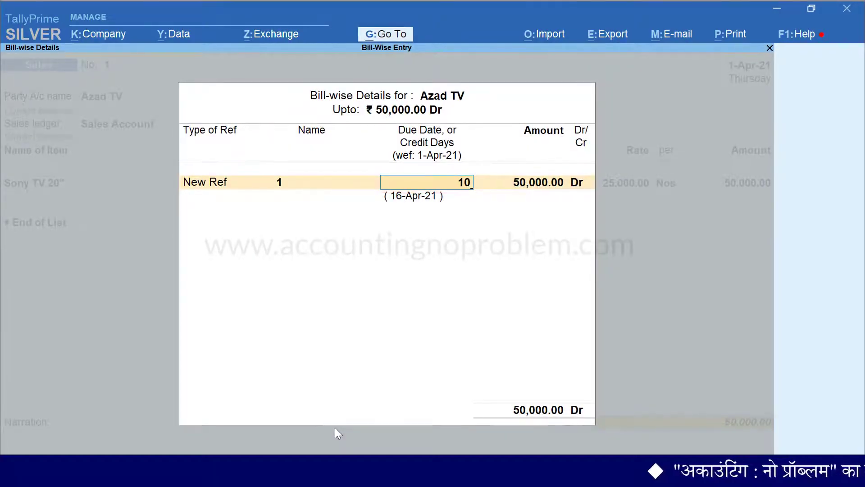
key("Return")
key("Return")
key("Return")
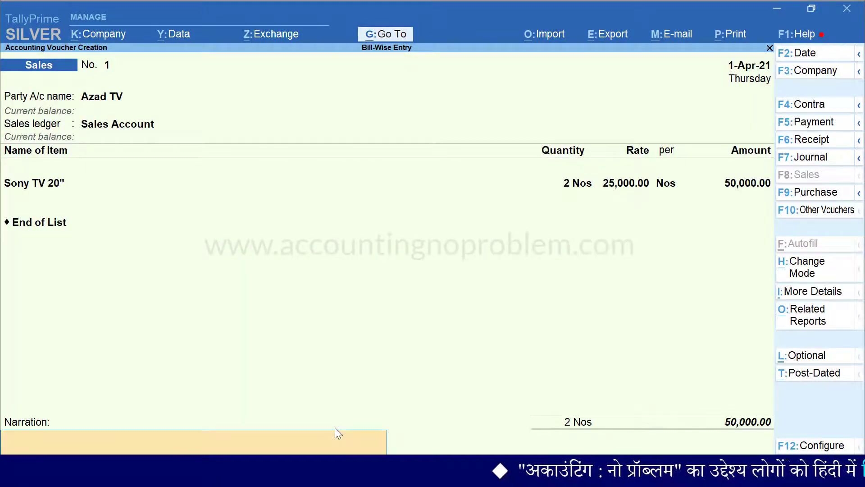
key("Return")
key("Return")
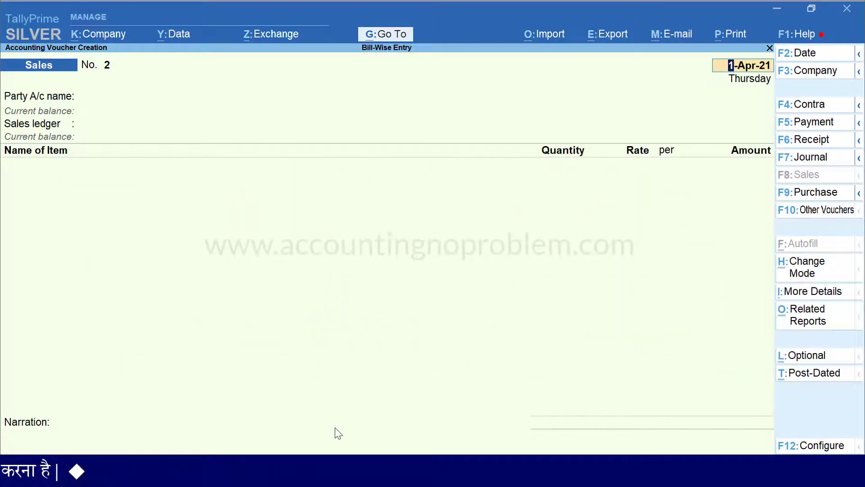
Start a sales voucher dated 2-May-21 for party Azad TV with Sales Account as the sales ledger
type("2.5.21")
key("Return")
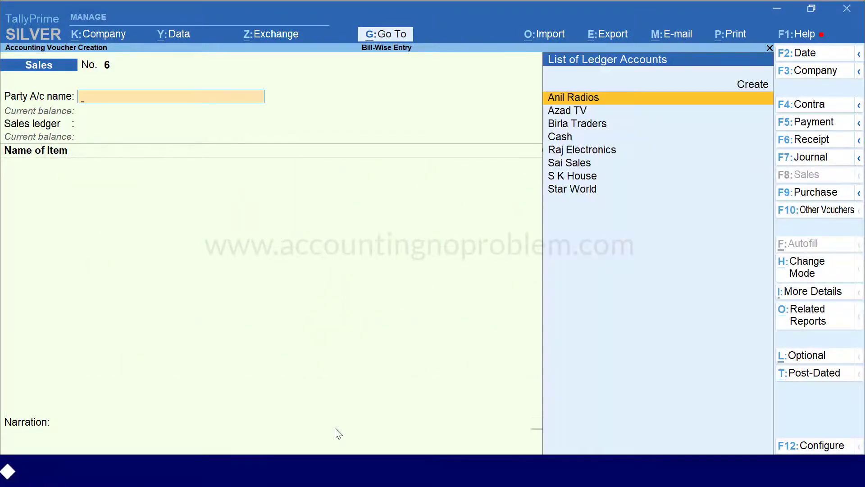
key("Down")
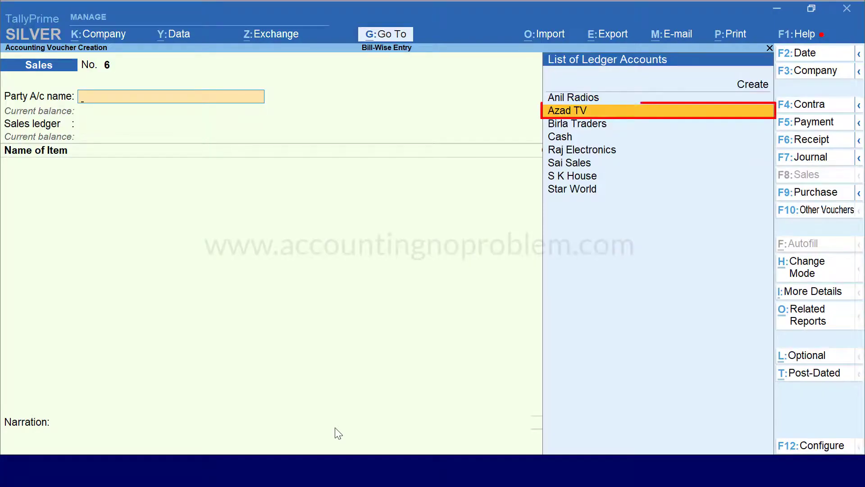
key("Return")
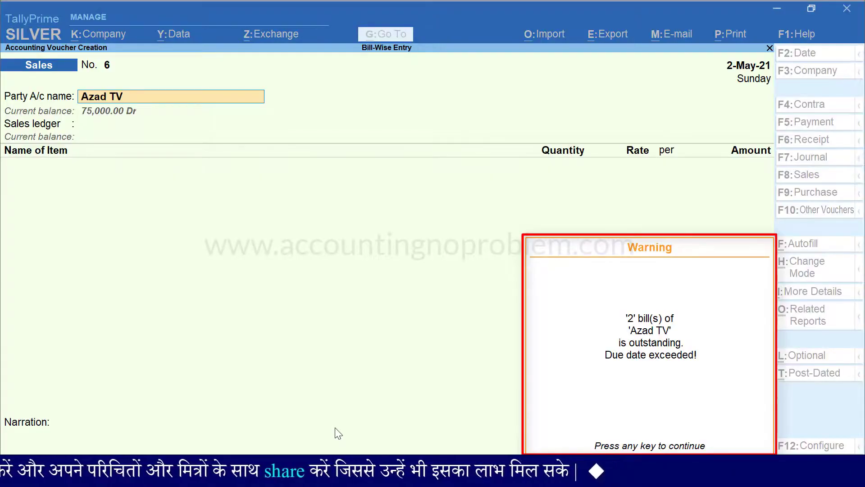
key("Return")
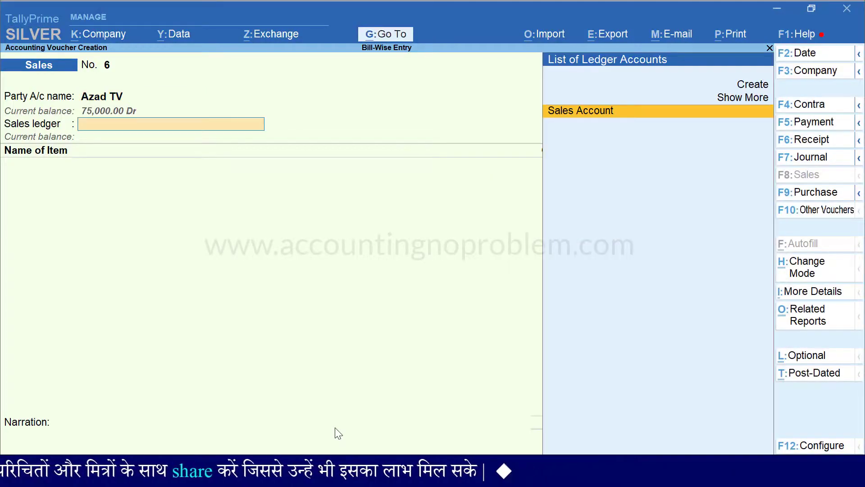
key("Return")
Add 3 Nos of Sony TV 20" at a rate of 25,000 and end the item list
type("S")
key("Return")
type("3")
key("Return")
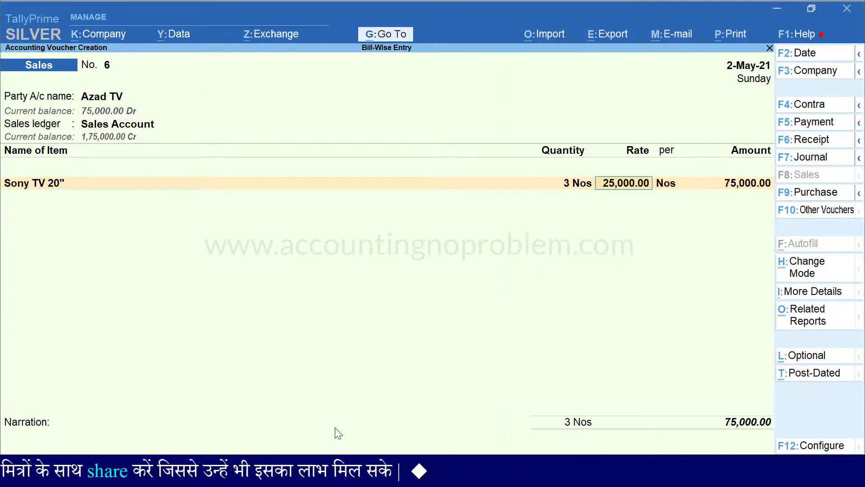
key("Return")
key("Return")
key("Return")
key("Return")
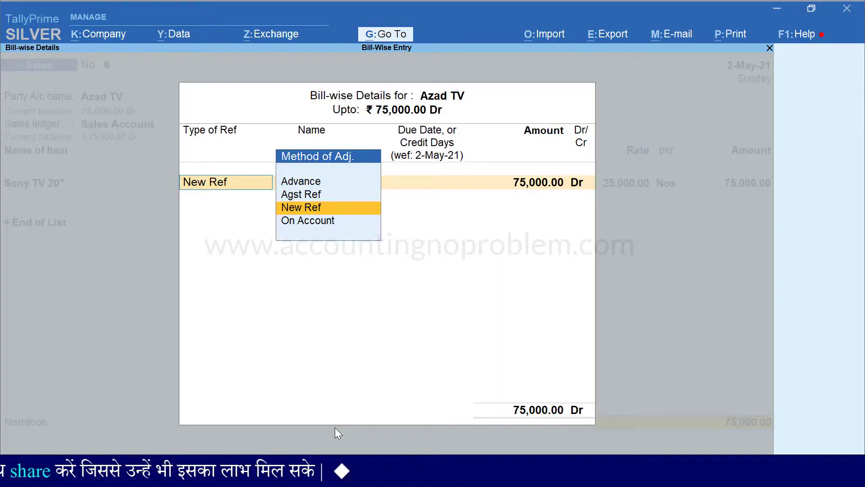
Allocate the Azad TV bill as New Ref 6 with 5 credit days and save the May sales voucher
key("Return")
key("Return")
type("5")
key("Return")
key("Return")
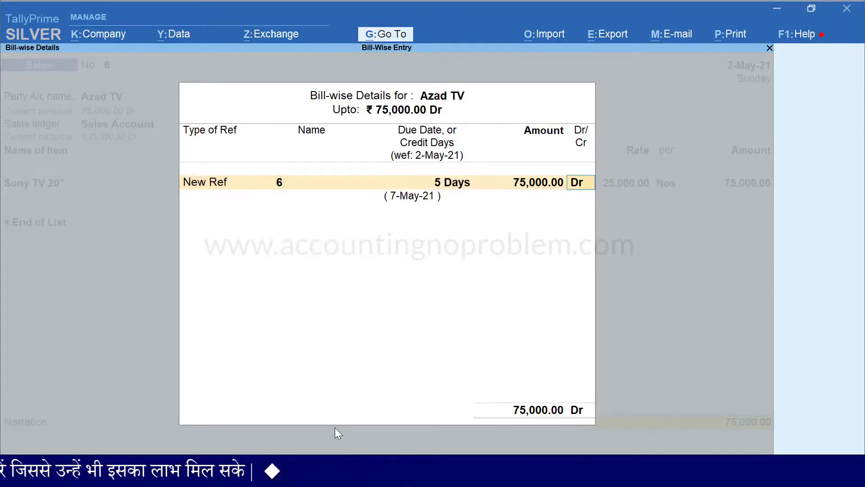
key("Return")
key("Return")
key("Return")
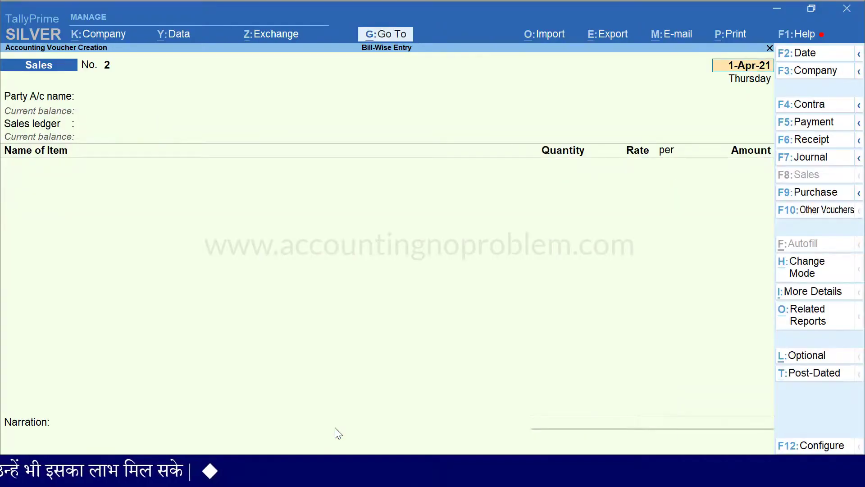